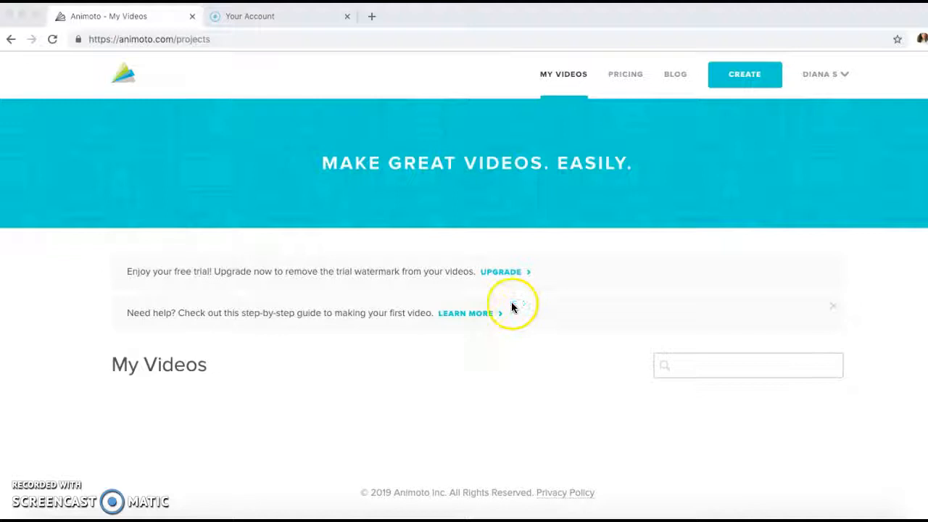
- Start a new Animoto Memories video and show the styles from all categories
left_click(740, 77)
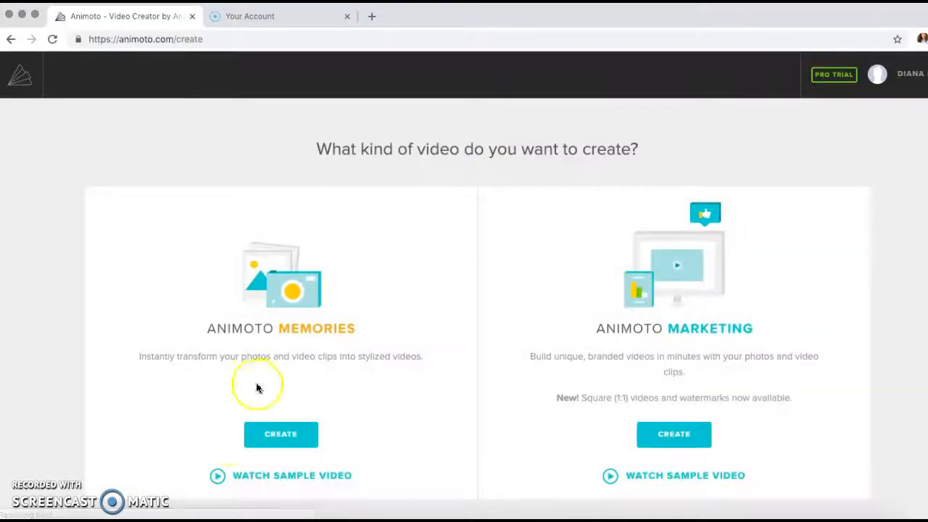
left_click(259, 440)
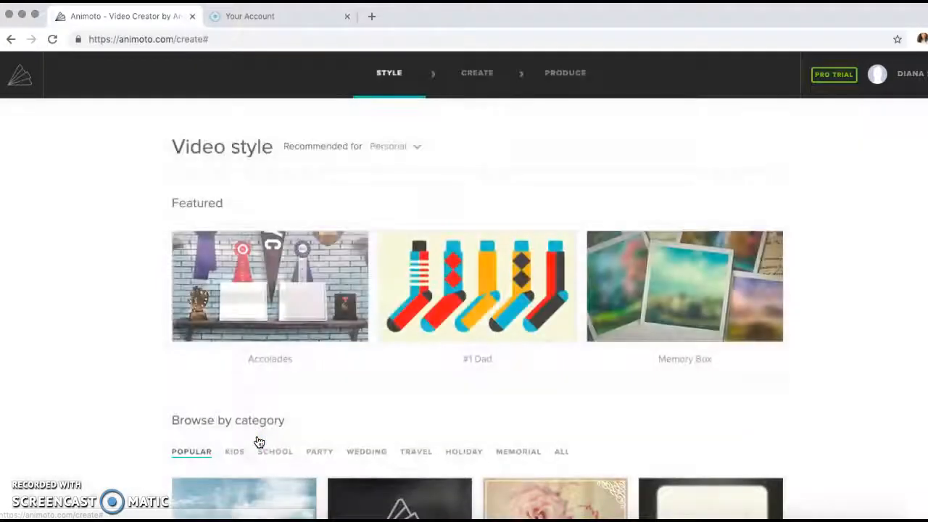
scroll(161, 399, "down", 3)
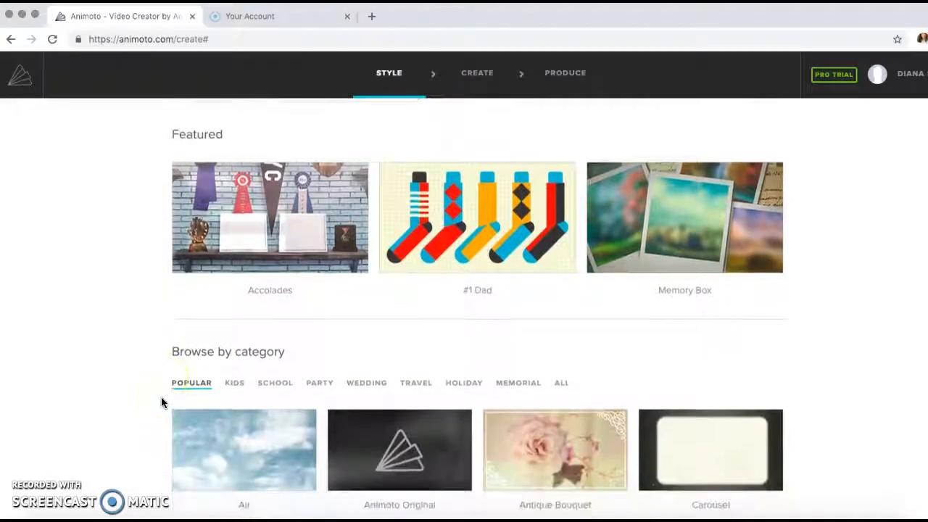
scroll(161, 396, "down", 1)
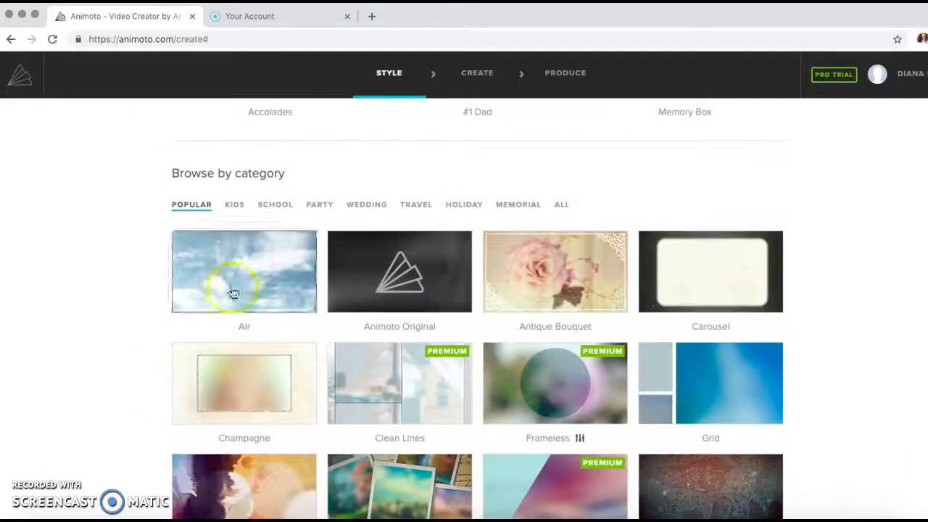
left_click(565, 205)
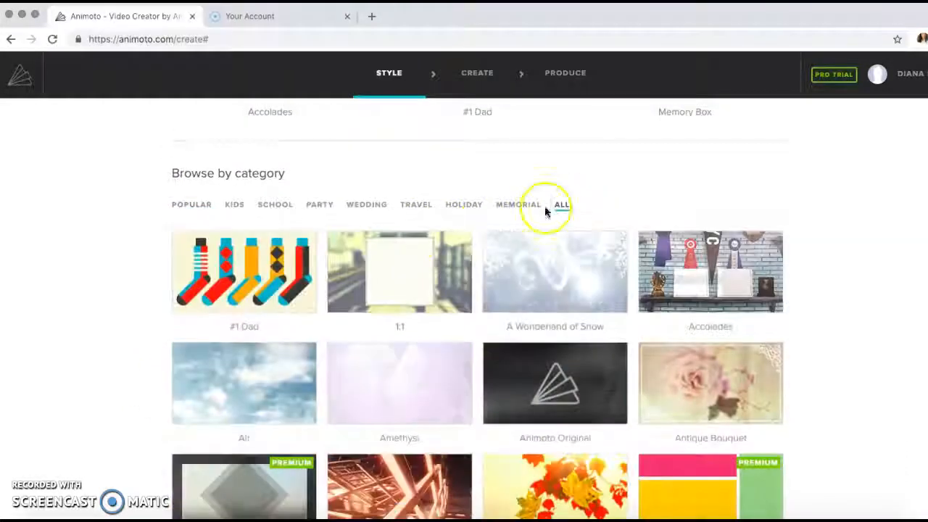
- Preview the Earth style from the full style list and create the video with it
scroll(107, 418, "down", 1)
scroll(107, 419, "down", 7)
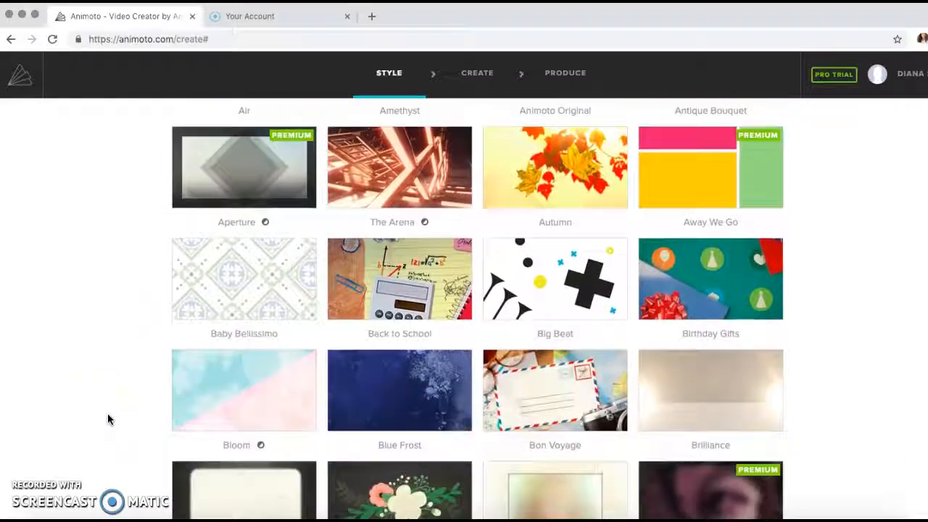
scroll(107, 419, "down", 5)
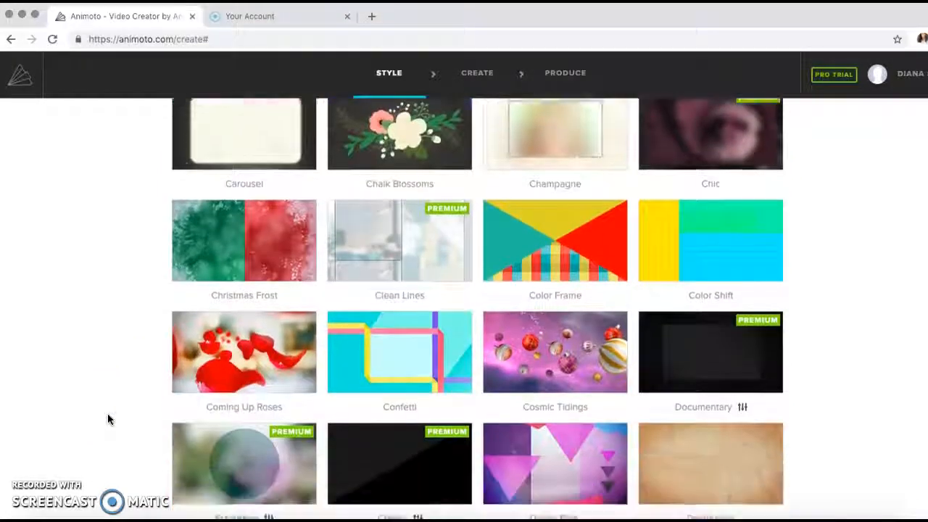
scroll(107, 419, "down", 1)
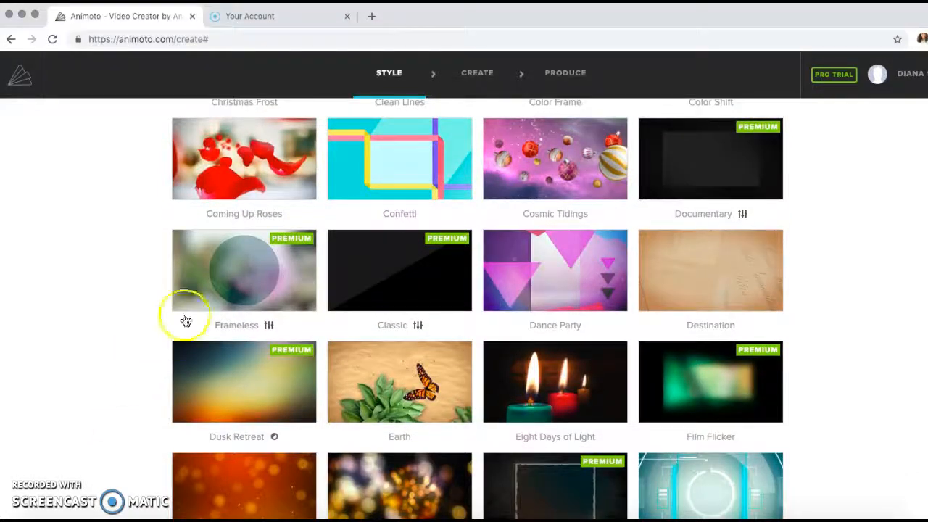
mouse_move(248, 291)
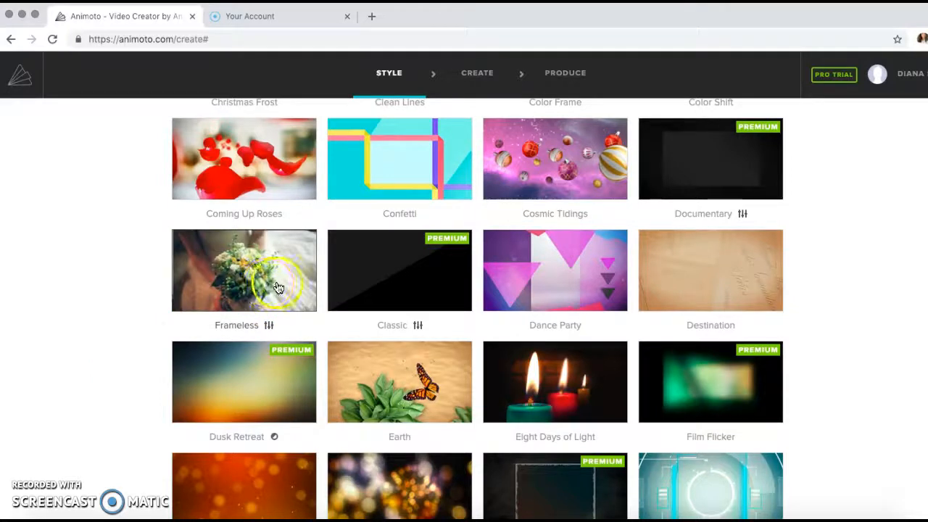
mouse_move(376, 278)
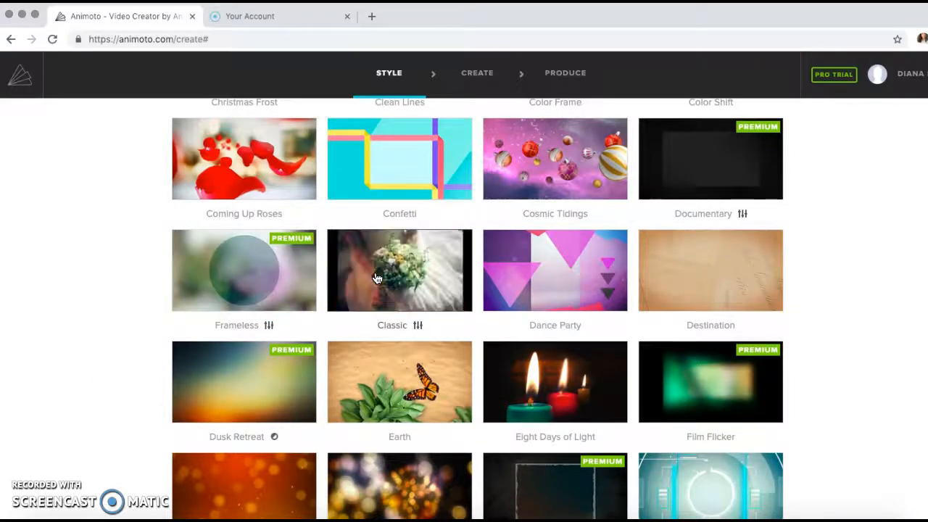
mouse_move(558, 262)
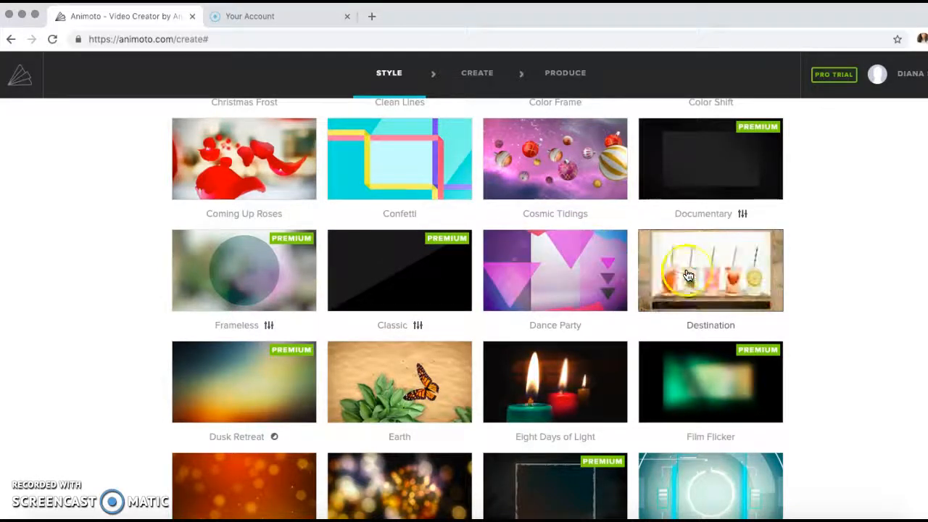
left_click(392, 394)
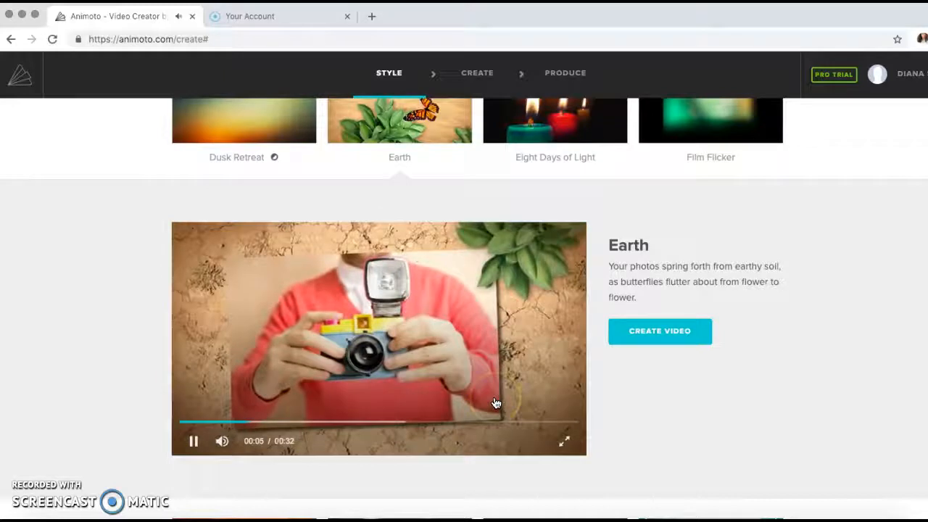
left_click(630, 332)
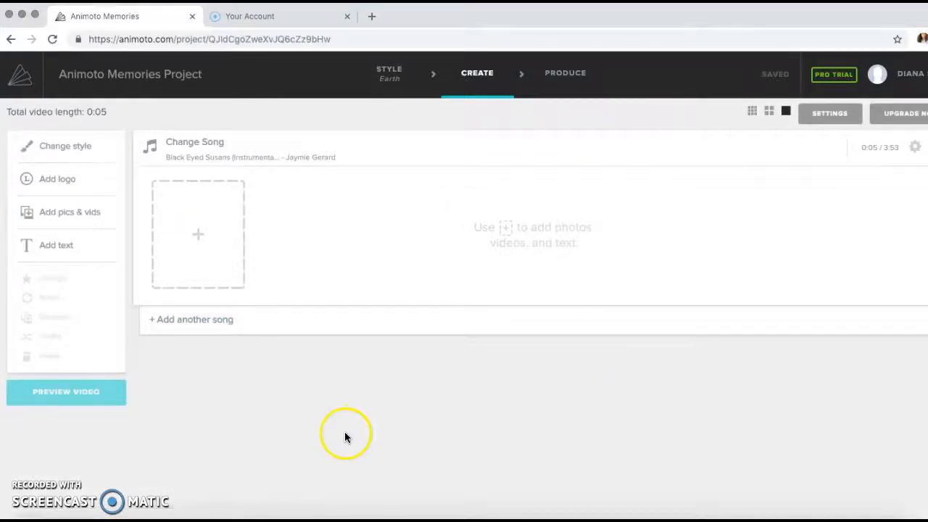
- Look over the top songs suggested for this style, keeping the current song
left_click(218, 161)
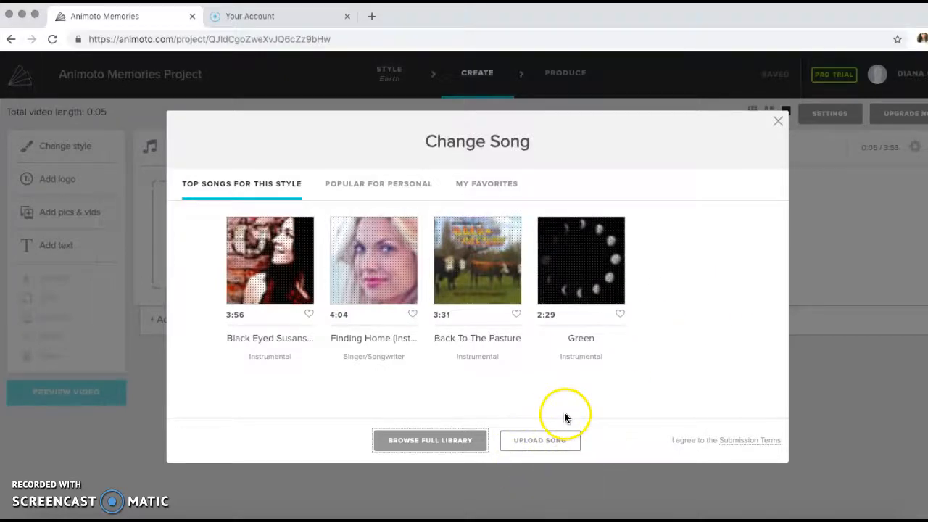
left_click(776, 124)
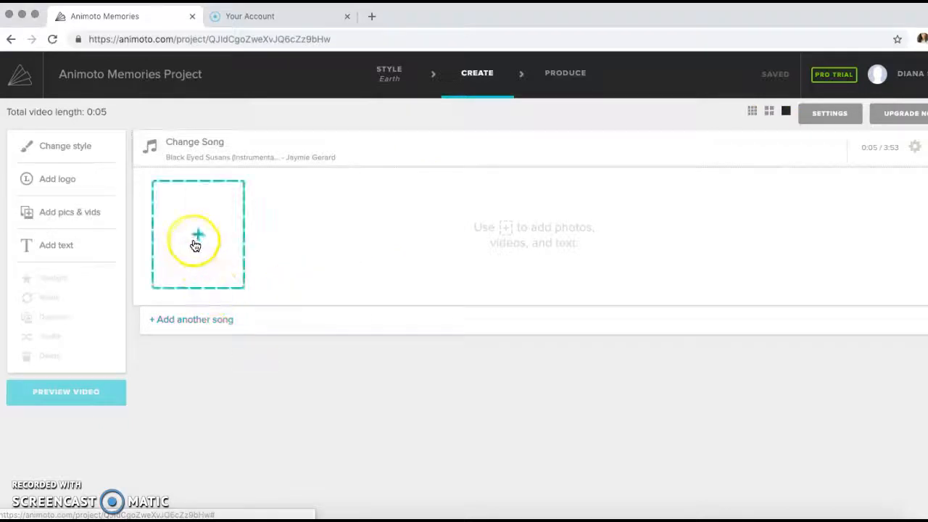
- Add a text slide titled "Butterfly Cycle" as the first item of the video
left_click(195, 243)
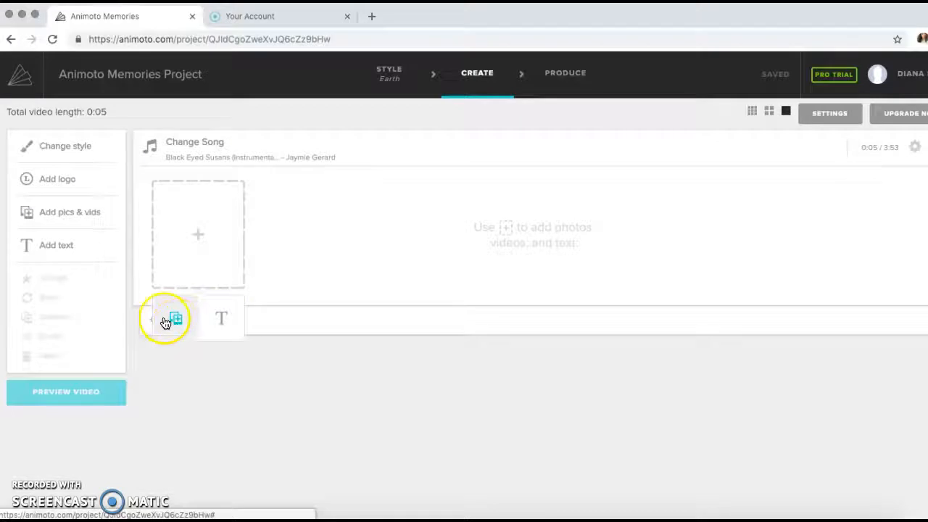
left_click(222, 320)
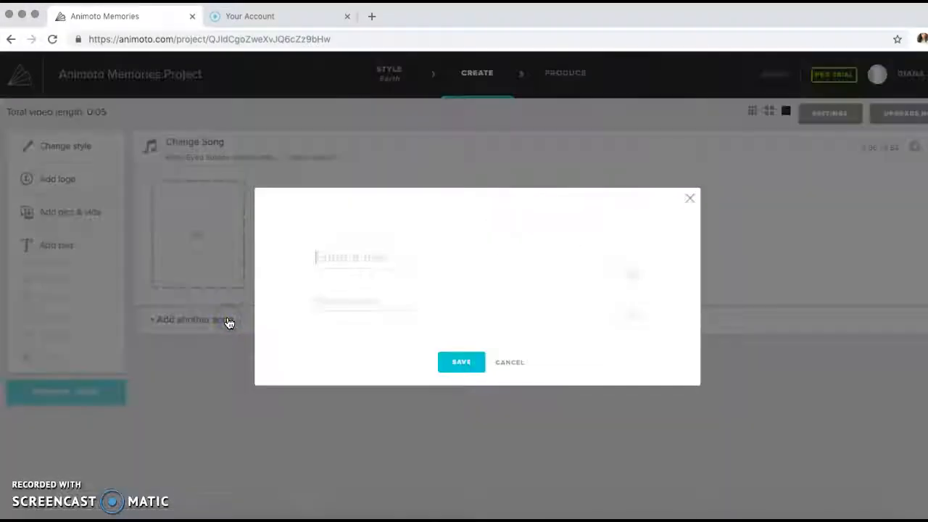
type("Bu")
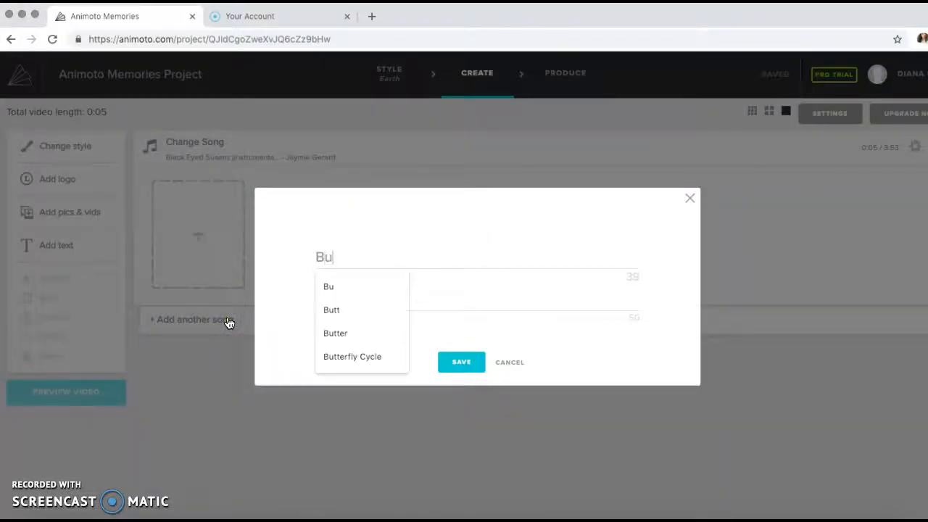
left_click(331, 360)
left_click(445, 361)
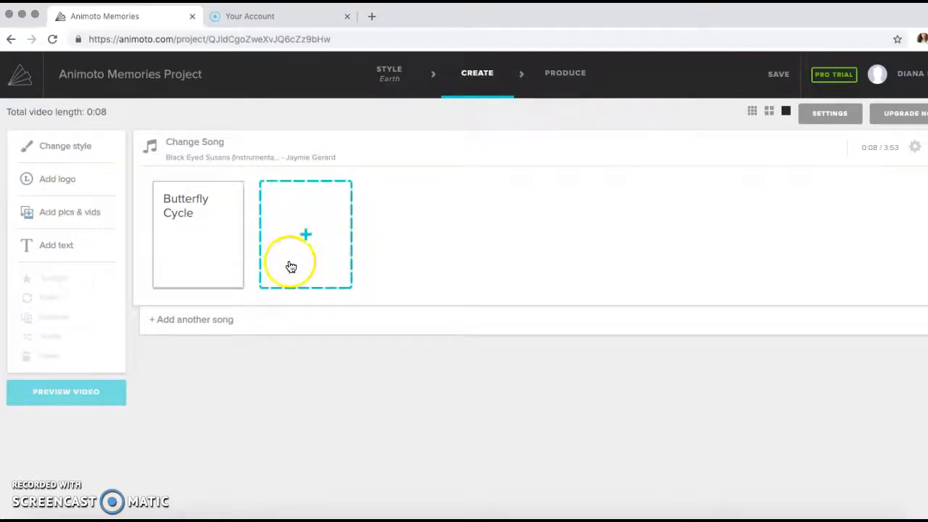
- Upload the image butterfly egg.jpg from the Desktop into the slot after the title slide
left_click(338, 250)
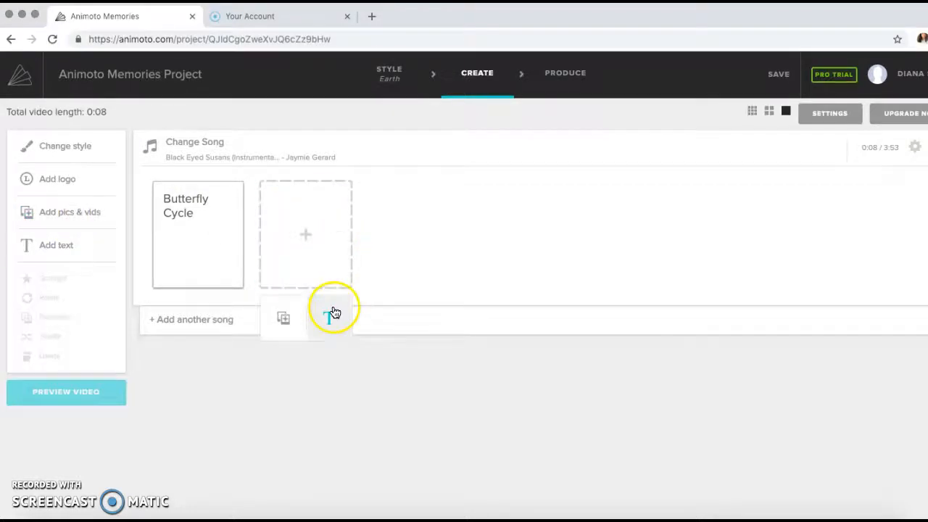
left_click(286, 318)
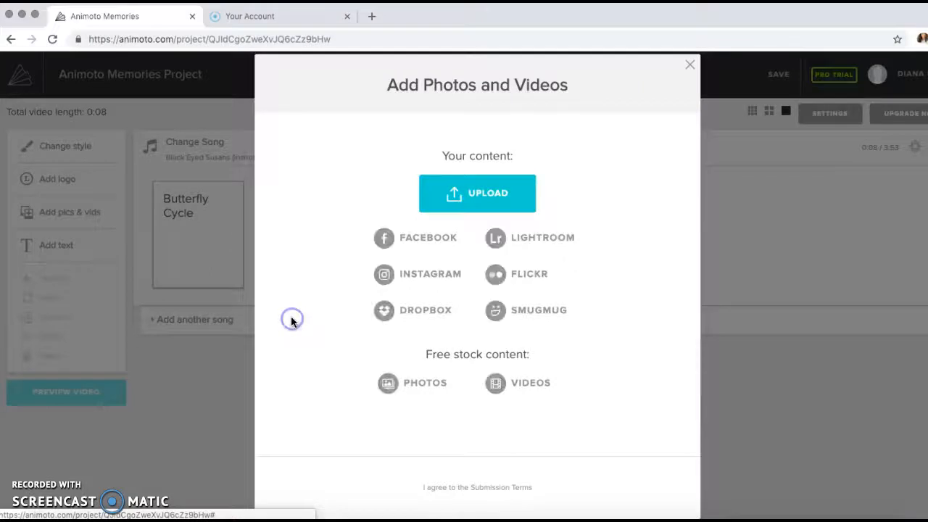
left_click(465, 191)
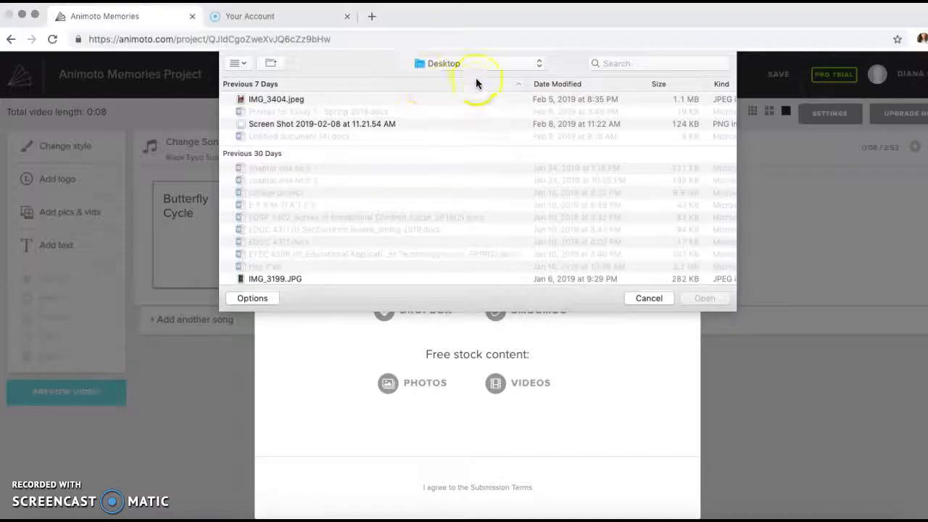
scroll(380, 213, "down", 15)
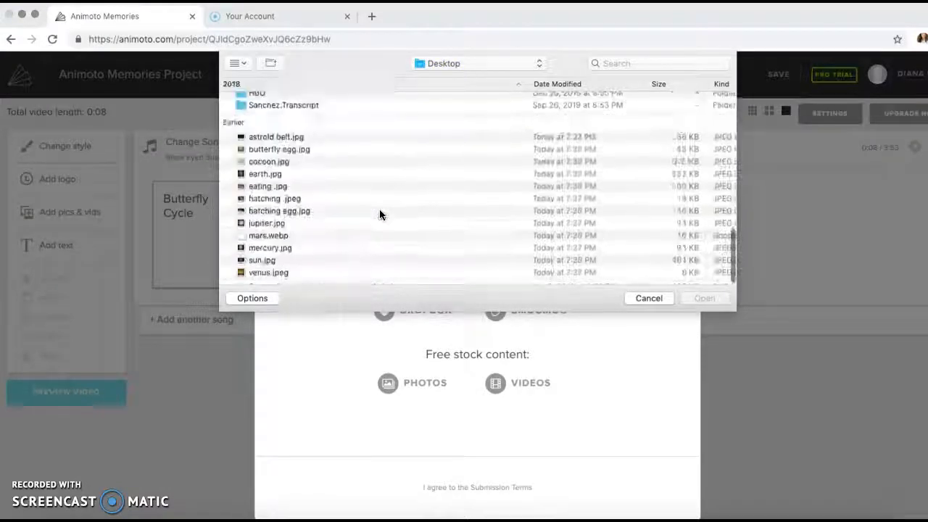
left_click(262, 156)
left_click(716, 299)
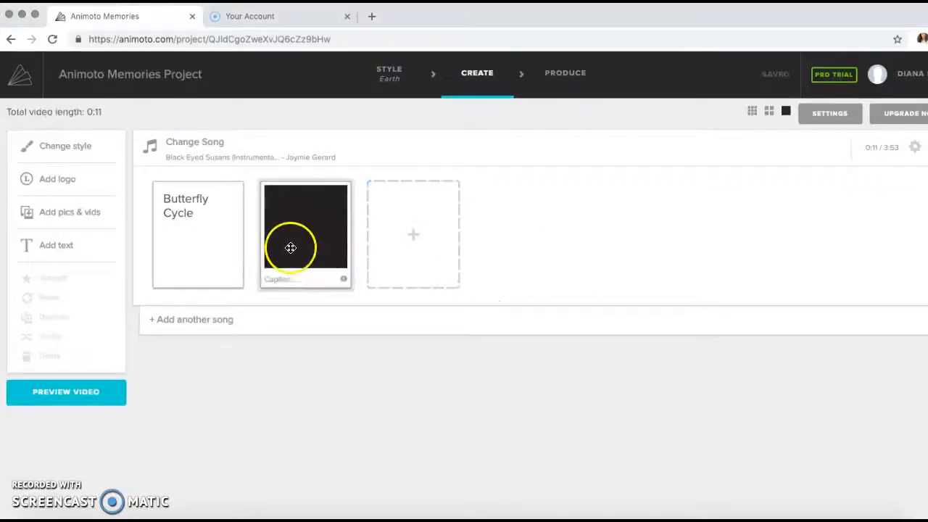
- Caption the butterfly egg image "Egg" and save it
left_click(280, 282)
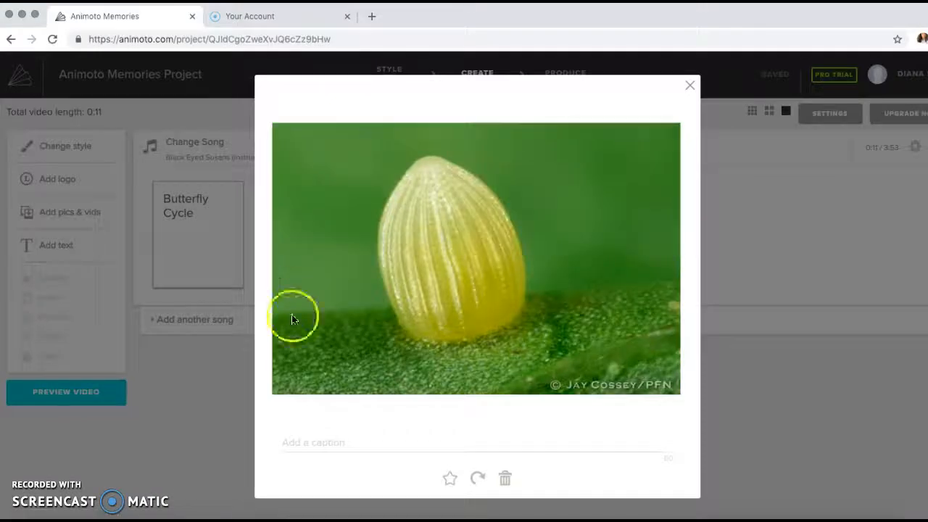
left_click(308, 446)
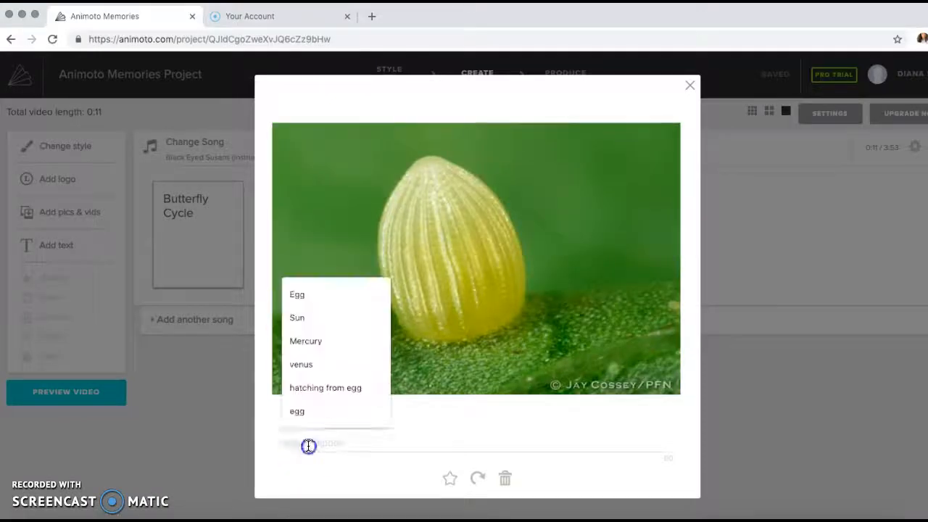
left_click(298, 296)
left_click(461, 475)
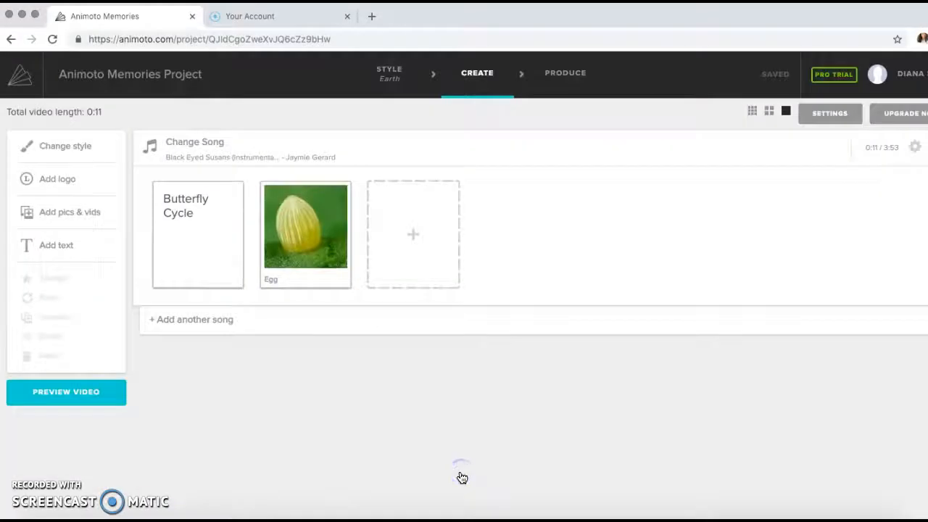
- Upload the image hatching egg.jpg from the Desktop into the slot after the Egg image
left_click(399, 226)
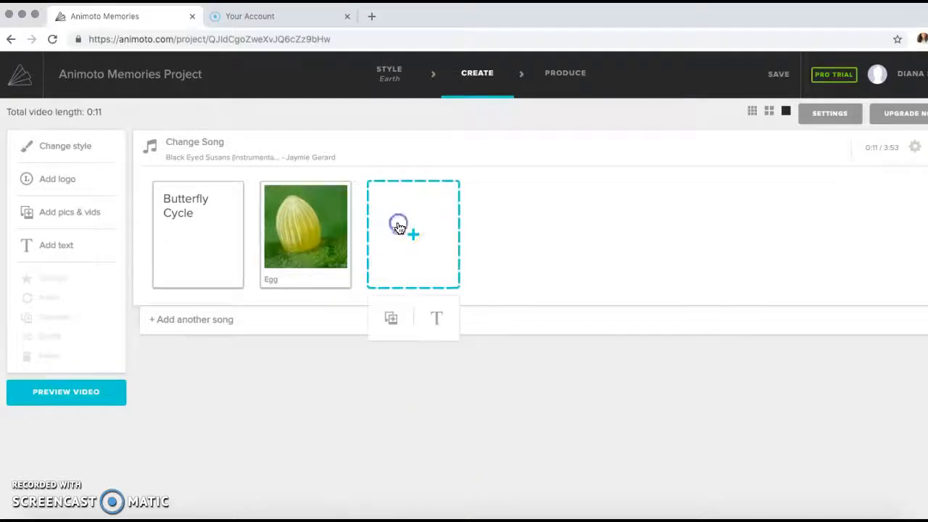
left_click(392, 317)
left_click(471, 192)
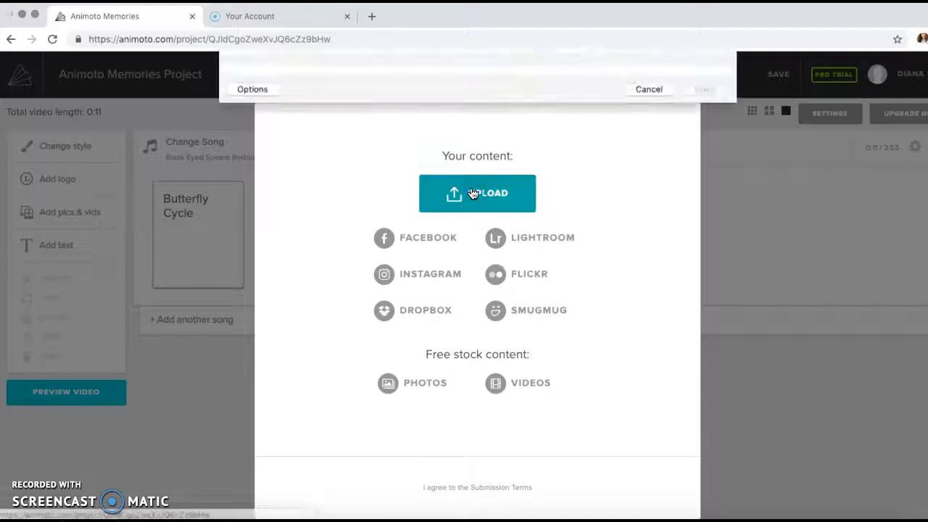
scroll(471, 192, "down", 10)
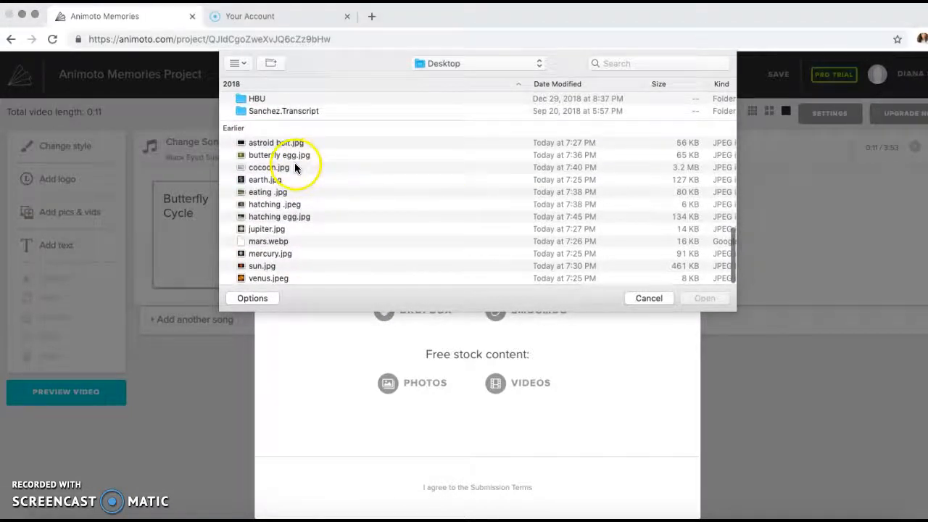
left_click(310, 216)
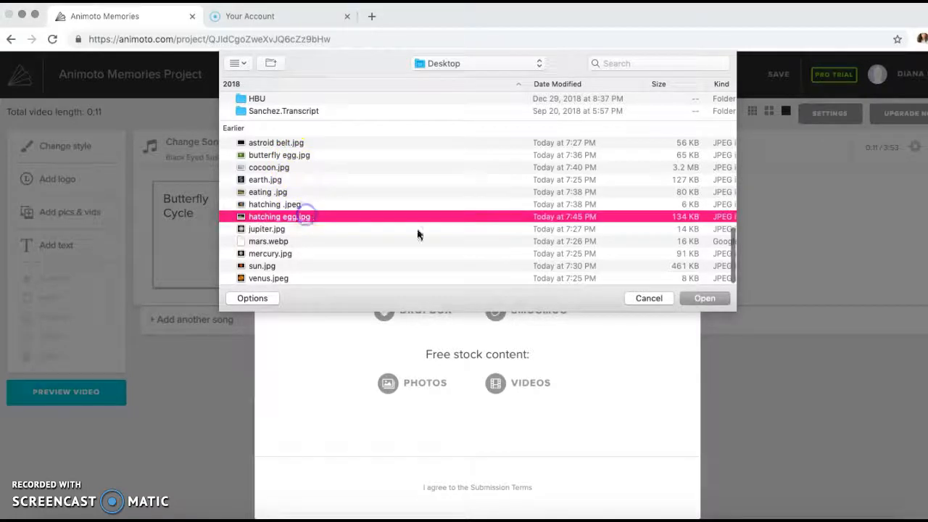
left_click(697, 298)
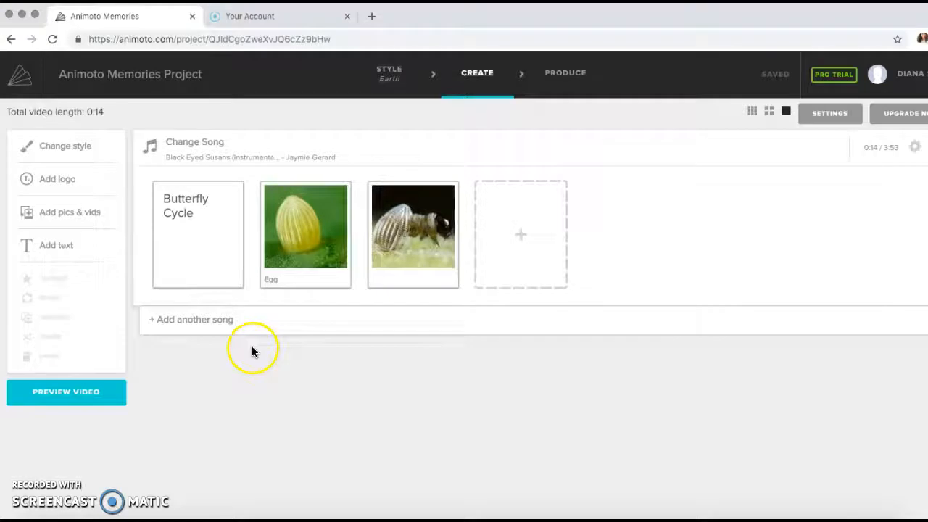
- Move the Butterfly Cycle title slide behind the hatching image and return it to the first position
left_click_drag(202, 237, 498, 242)
left_click_drag(421, 245, 207, 257)
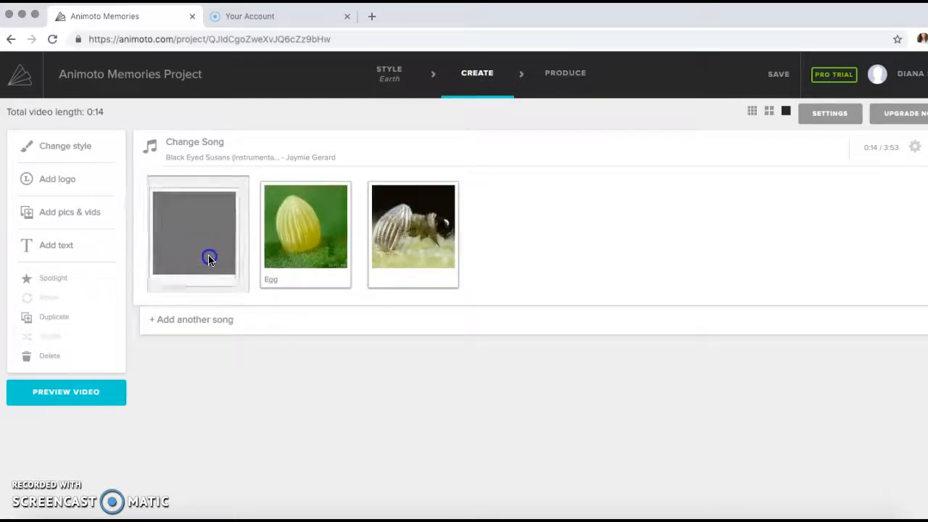
- Duplicate the Butterfly Cycle title slide and delete the copy
left_click(185, 269)
left_click(73, 317)
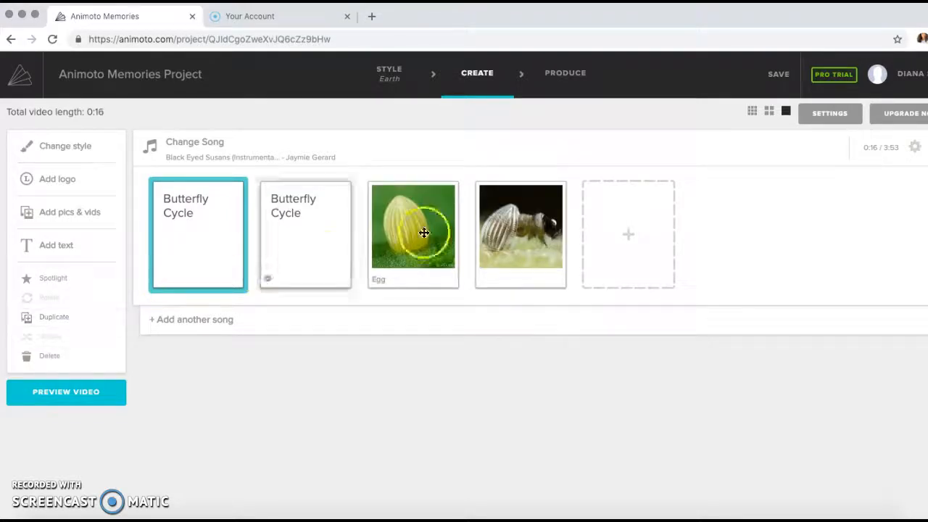
left_click_drag(309, 259, 269, 283)
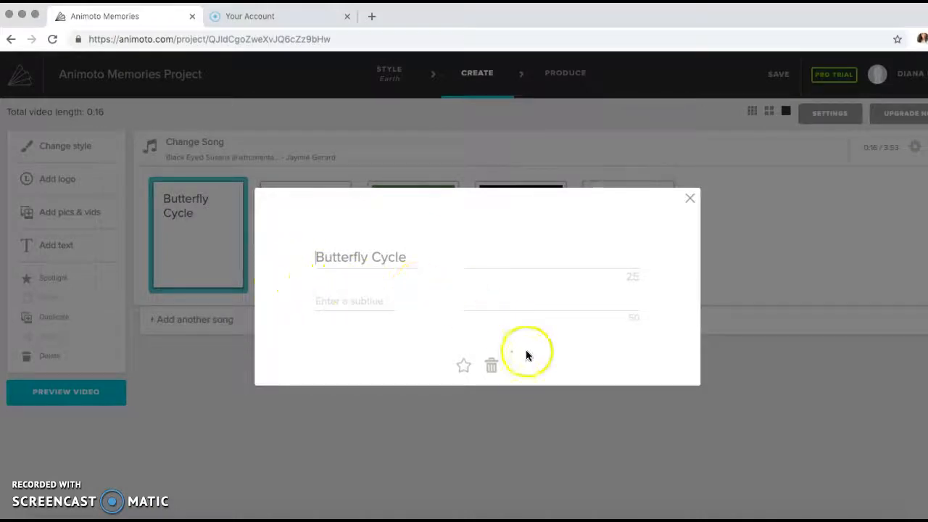
left_click(493, 368)
left_click(470, 300)
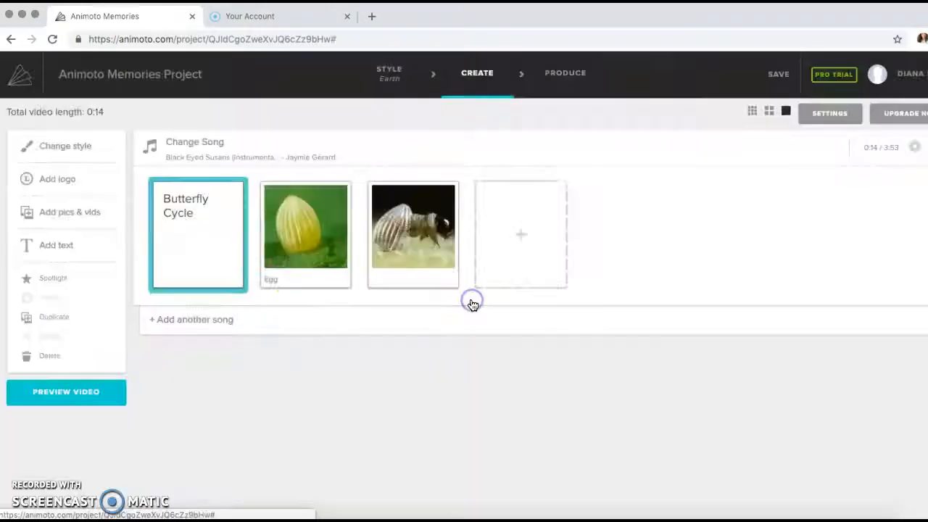
- Preview the whole video and return to the storyboard
left_click(98, 396)
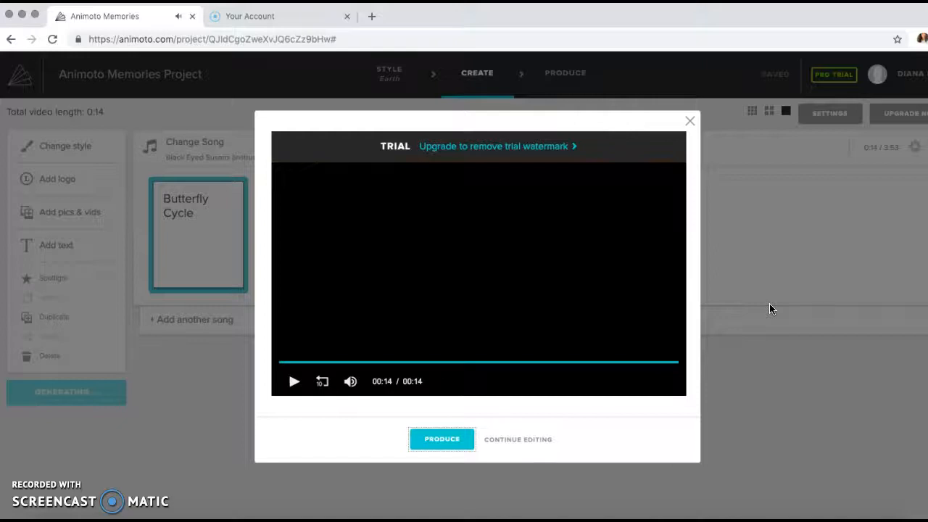
left_click(689, 123)
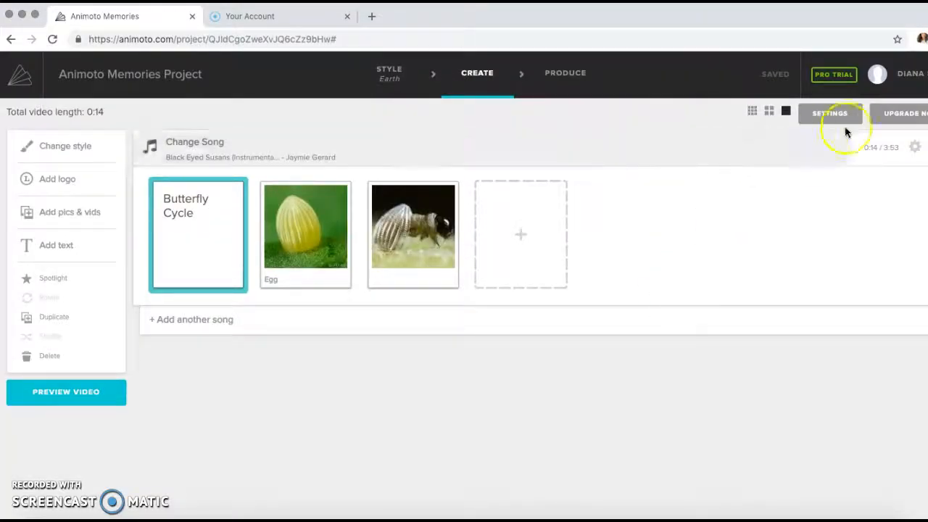
- Try manual and automatic image pacing and a song trim of 2:00, and close the song settings without saving
left_click(893, 149)
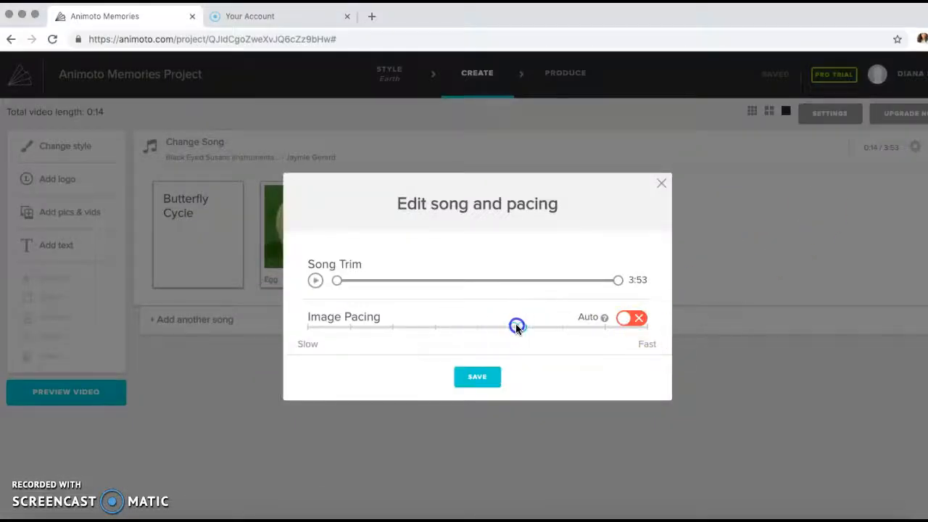
left_click_drag(388, 330, 450, 330)
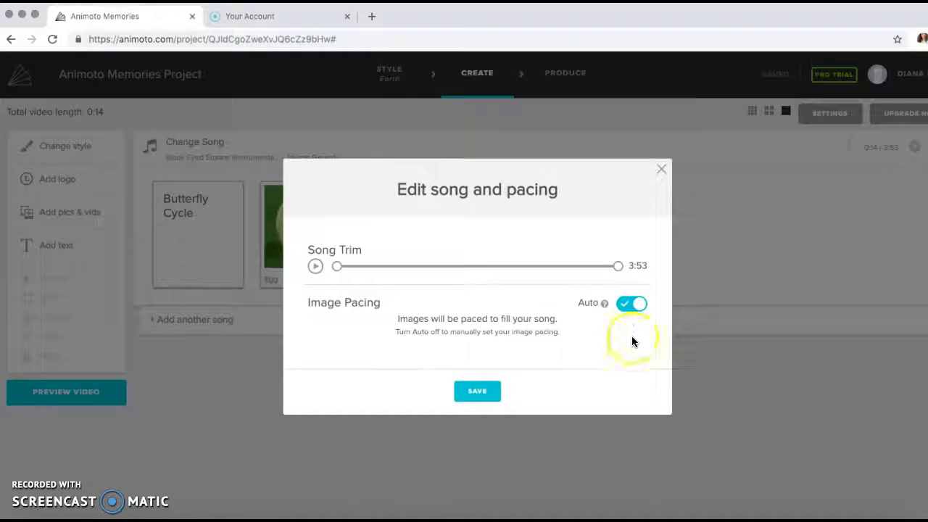
left_click(617, 268)
left_click_drag(610, 272, 484, 270)
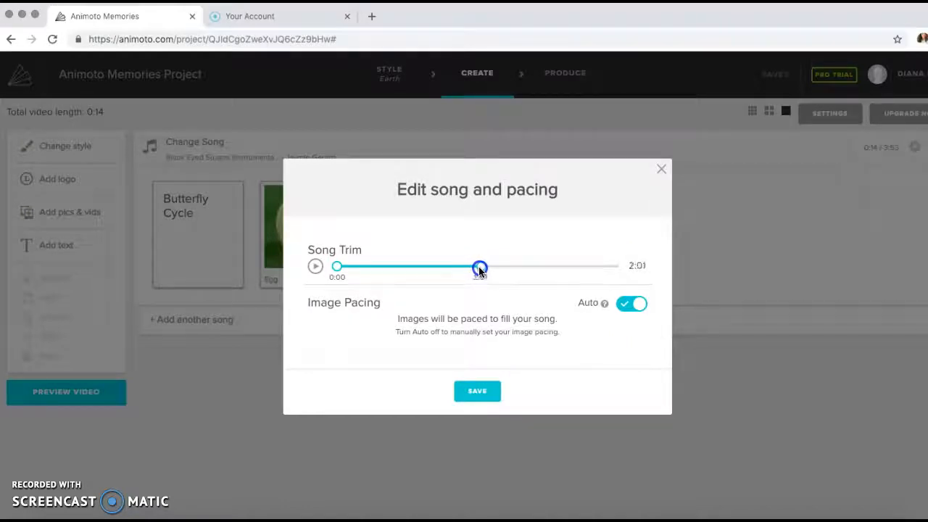
left_click_drag(478, 270, 480, 266)
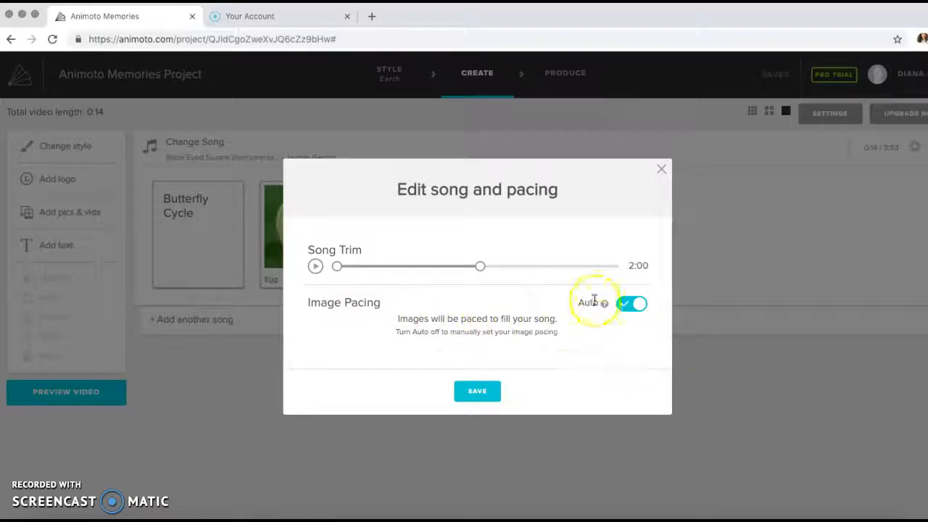
left_click(662, 170)
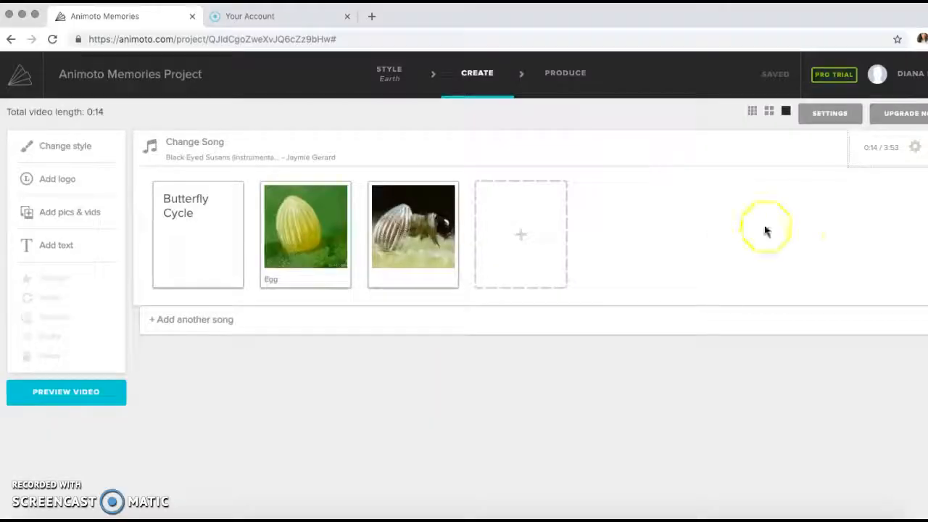
- Switch the storyboard tiles to the small and medium sizes and back to the large size
left_click(752, 113)
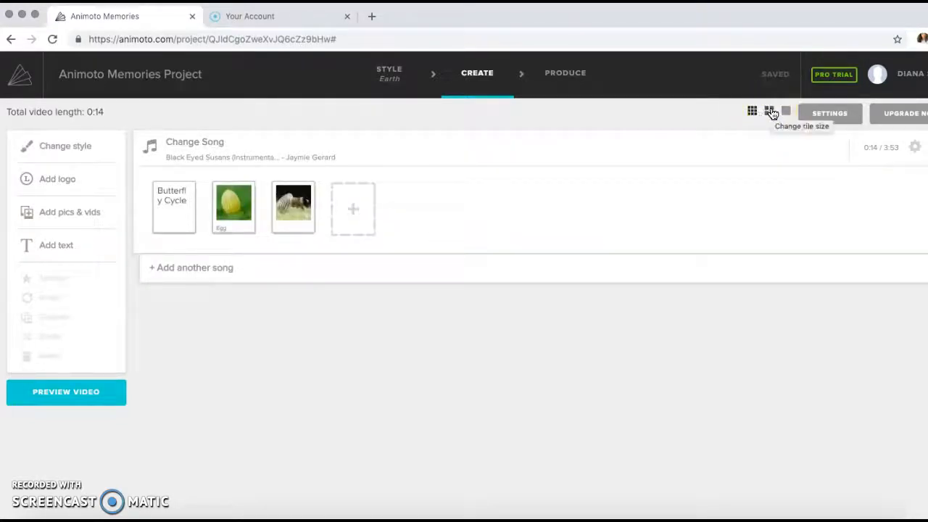
left_click(769, 112)
left_click(786, 112)
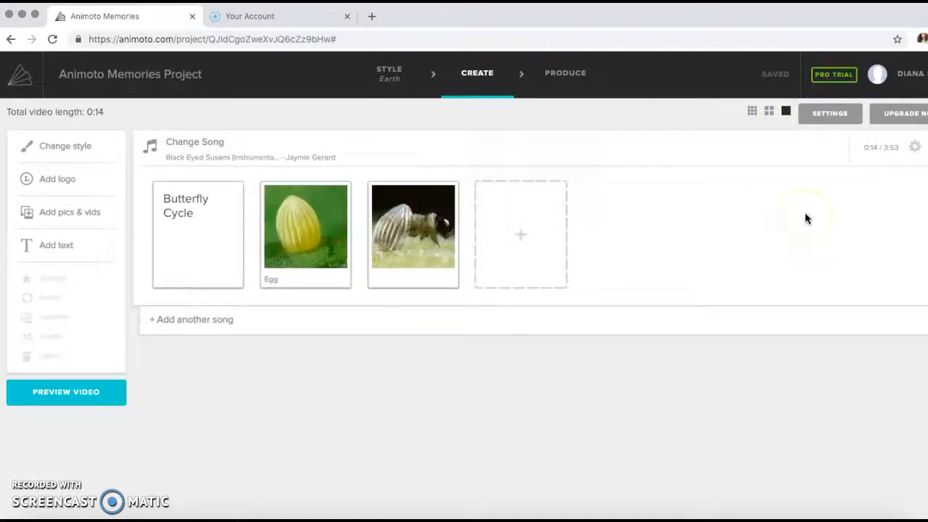
- Set the video title to "Butterfly cycle" in the project settings and save it
left_click(832, 159)
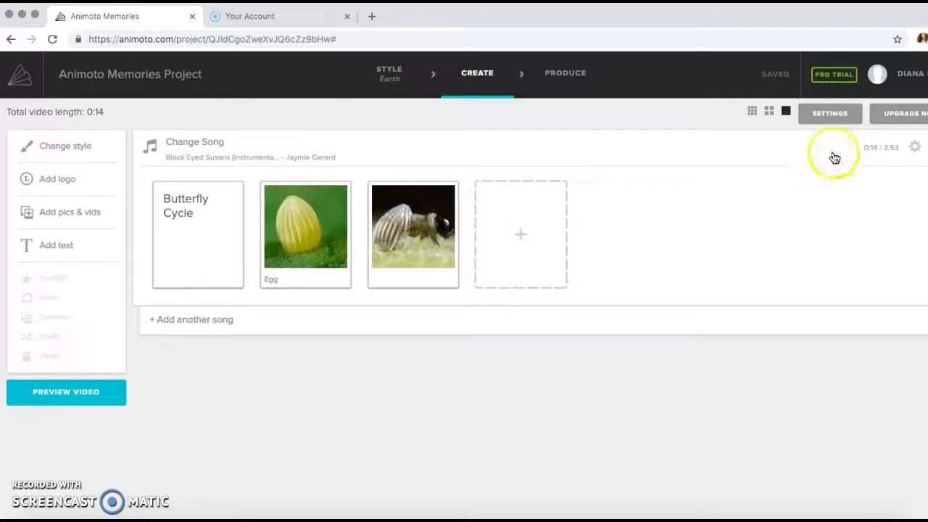
left_click(835, 118)
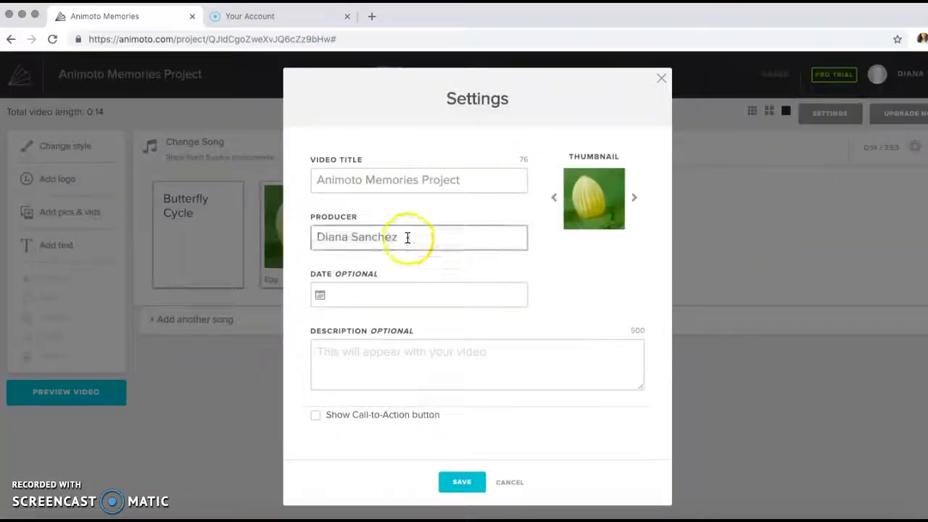
triple_click(403, 181)
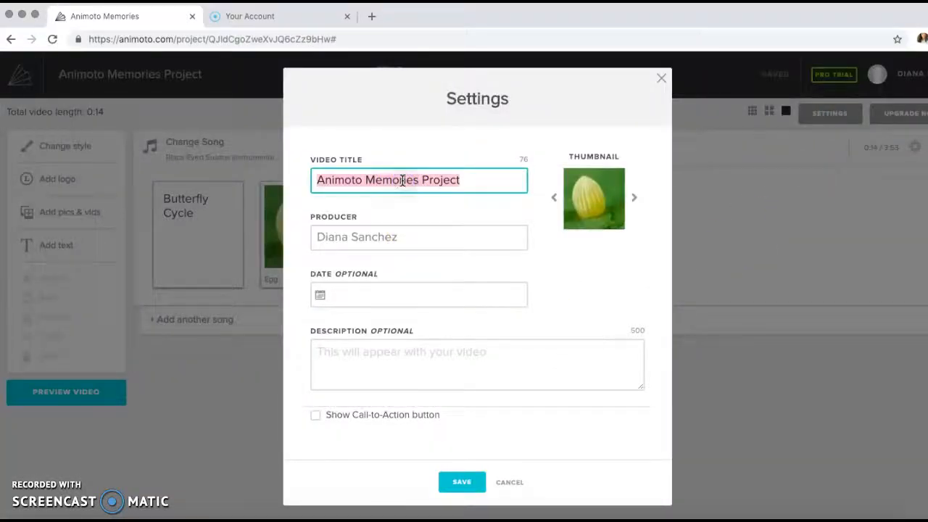
type("Butterfly c")
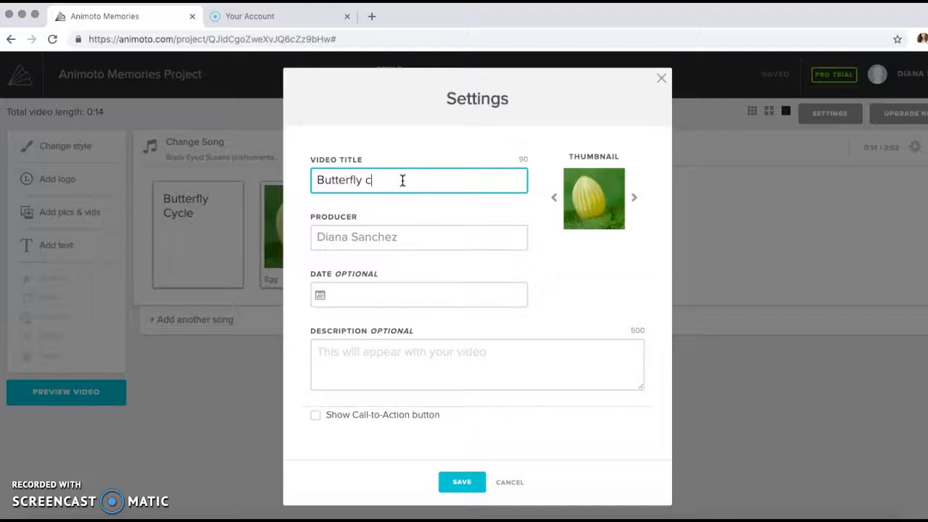
type("ycle")
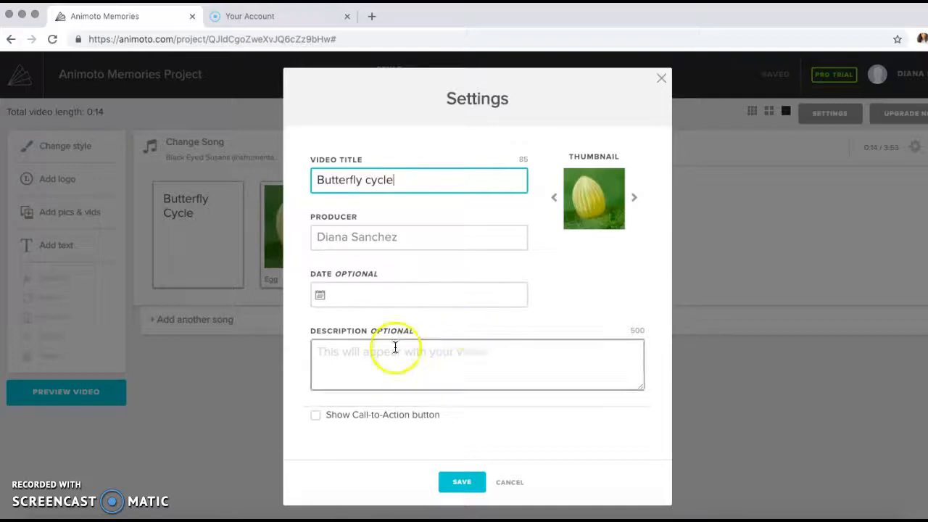
left_click(462, 482)
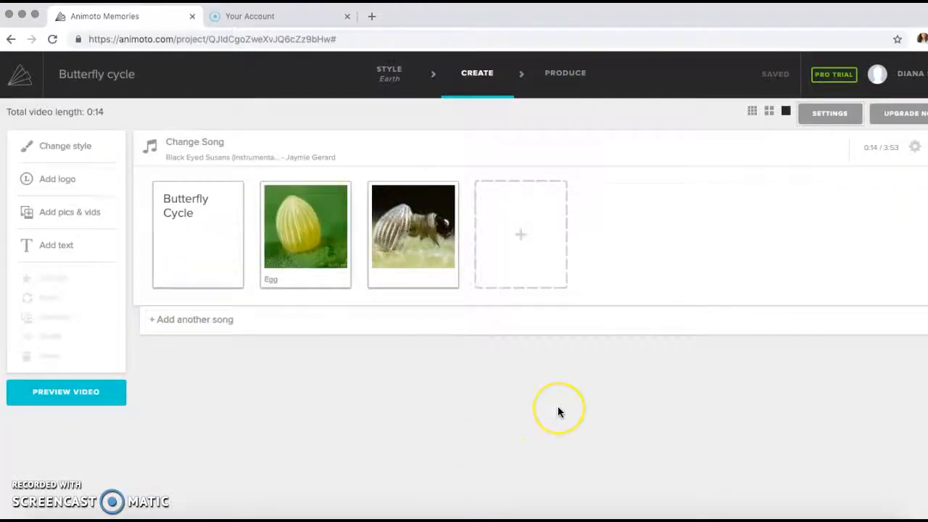
- Produce the Butterfly cycle video with its current title, cover image and quality settings
left_click(554, 80)
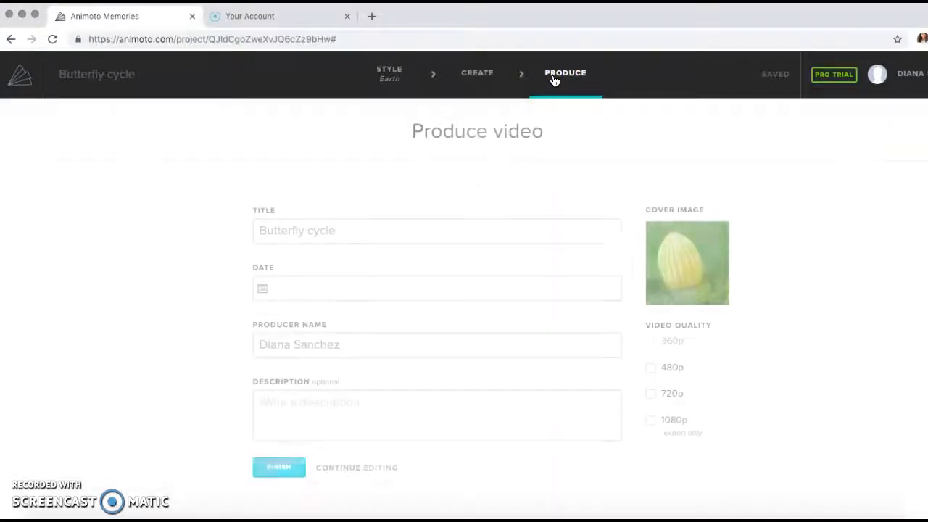
left_click(289, 467)
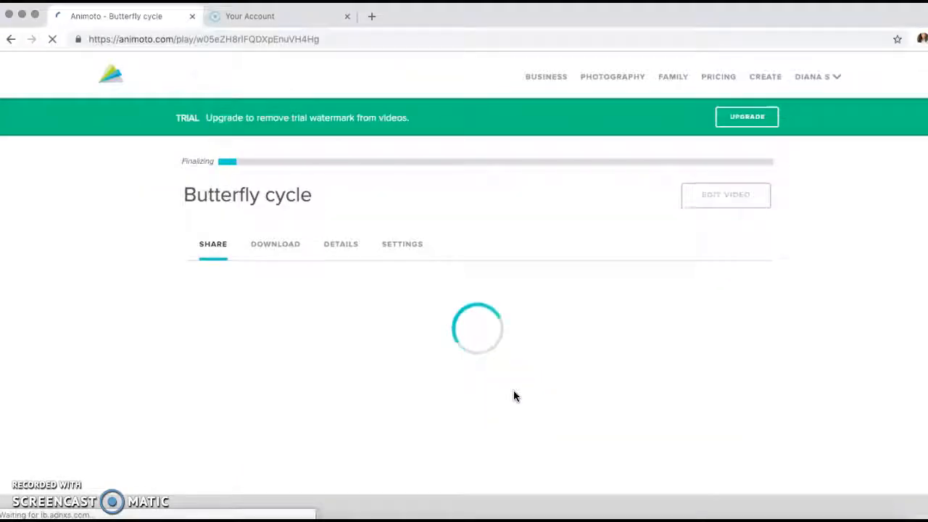
- Examine the sharing options and link of the produced video and play it back
scroll(513, 396, "down", 2)
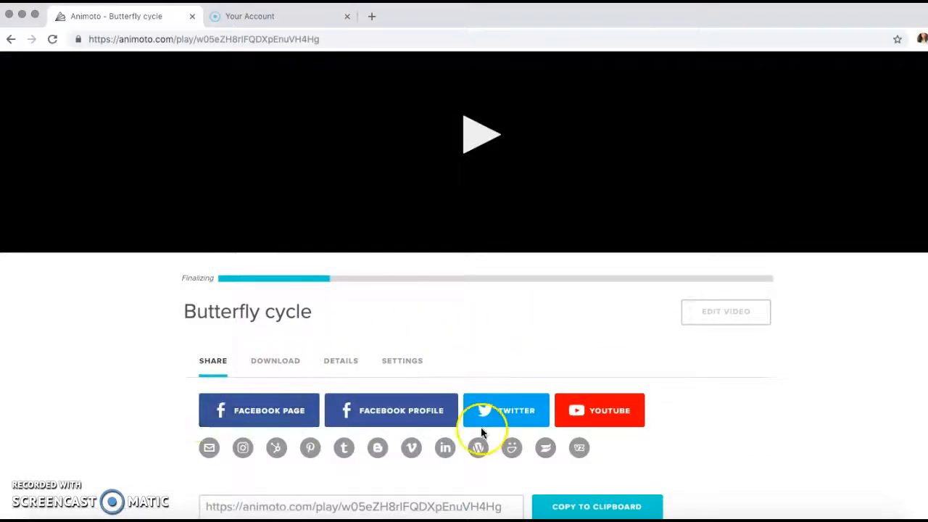
scroll(718, 450, "down", 2)
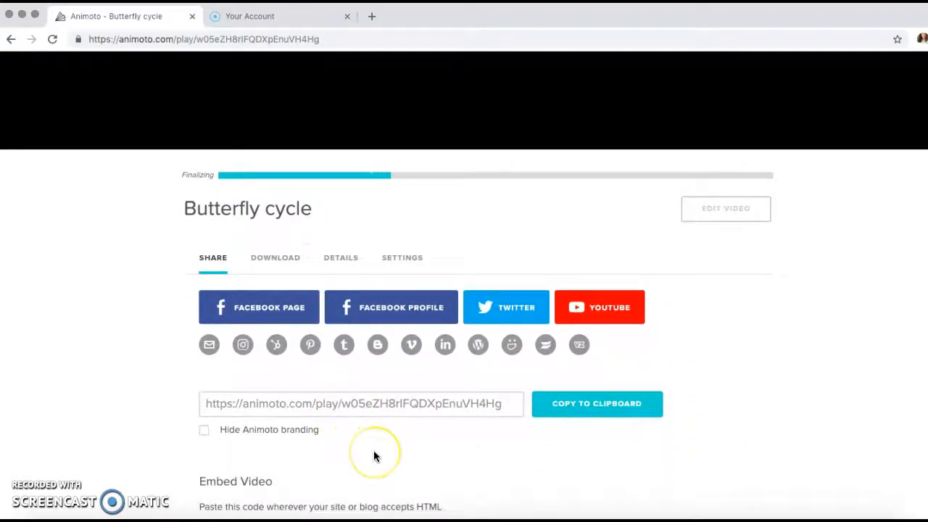
left_click(284, 434)
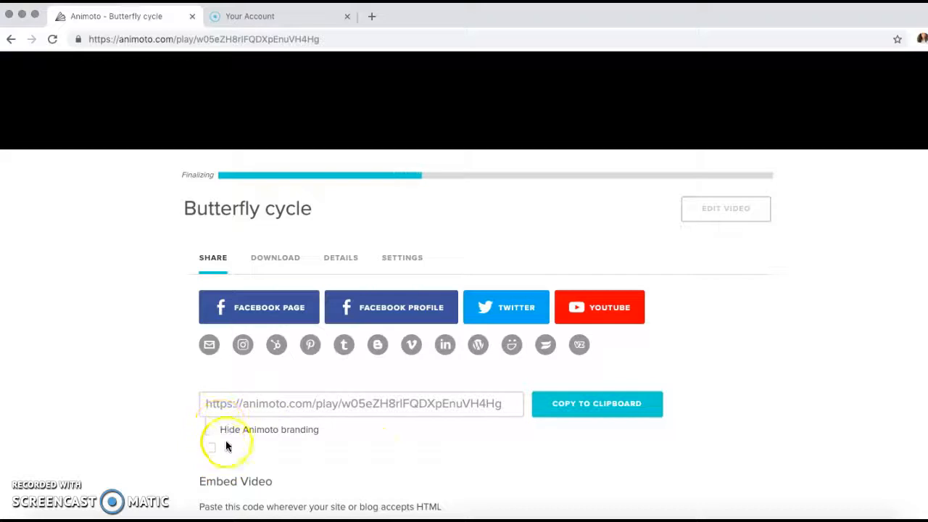
scroll(361, 472, "up", 4)
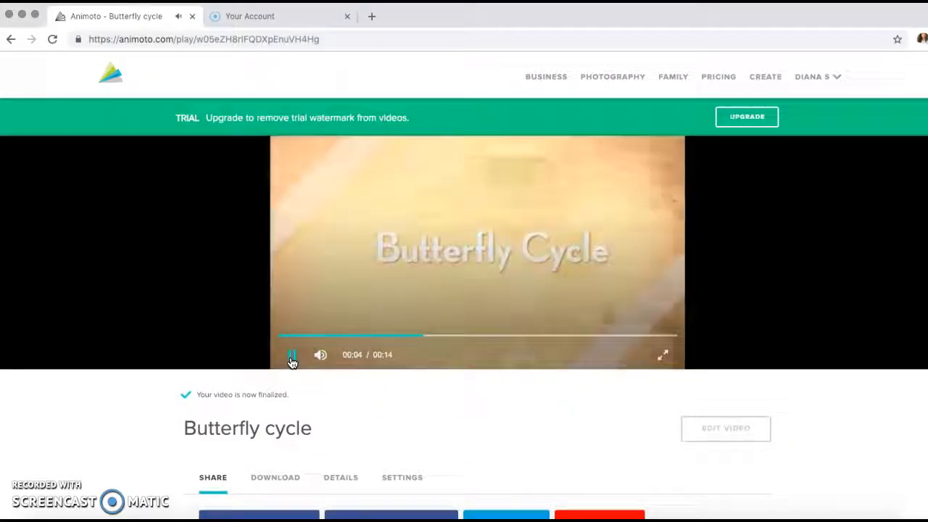
scroll(621, 470, "down", 2)
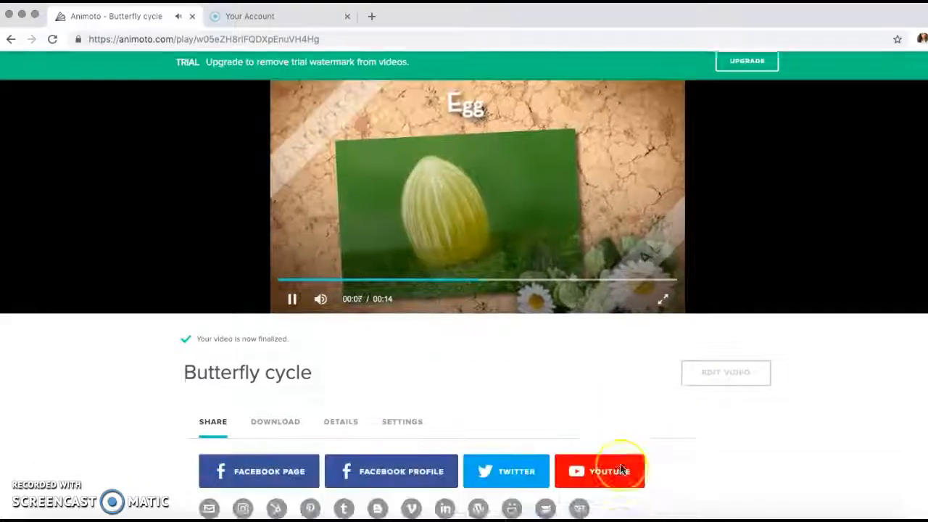
scroll(620, 470, "down", 2)
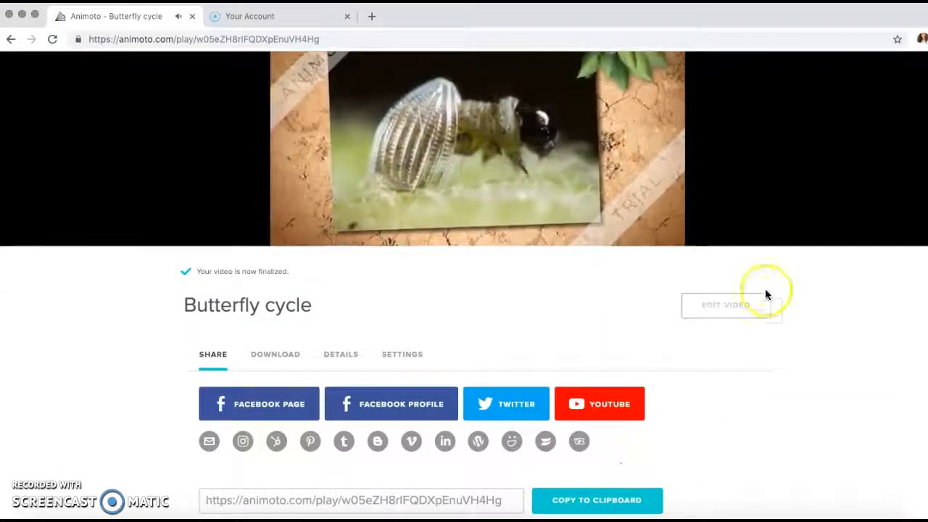
scroll(680, 362, "up", 4)
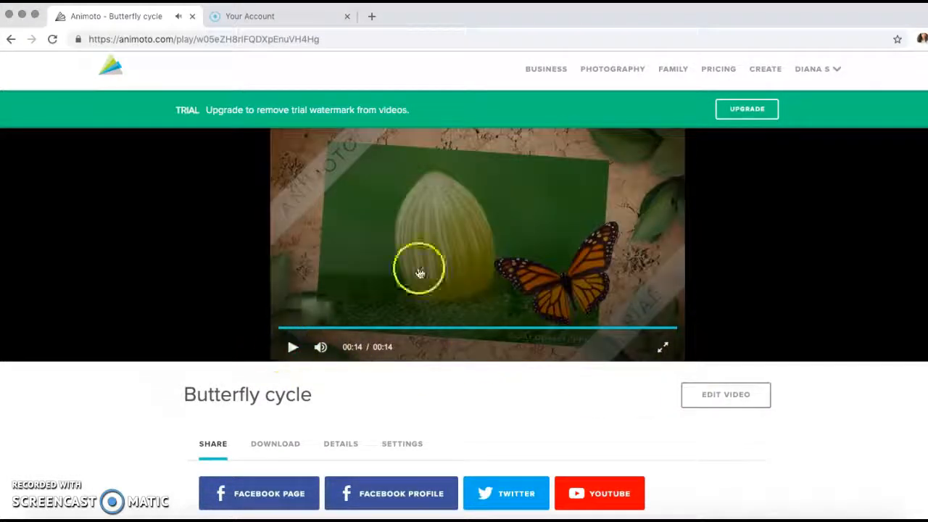
scroll(638, 215, "up", 1)
- Open the account's My Videos page and look over the saved Butterfly cycle video
left_click(822, 76)
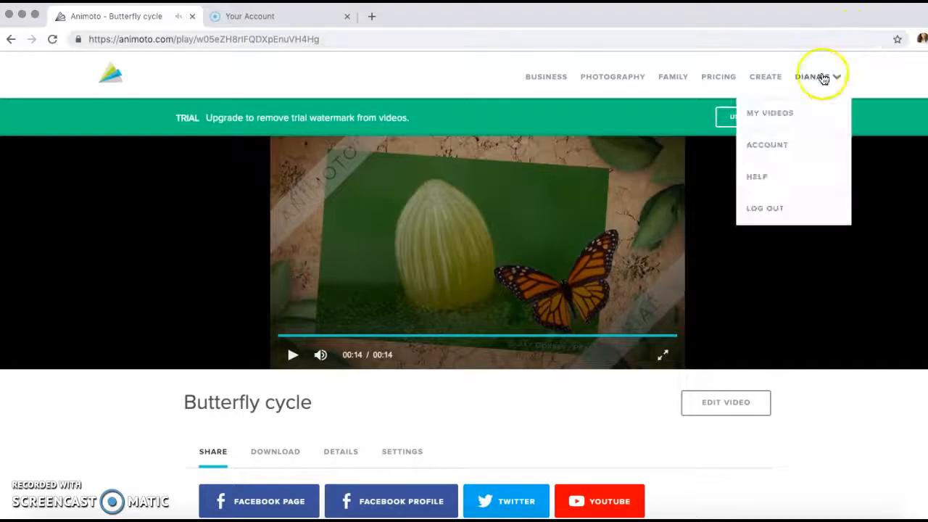
left_click(785, 112)
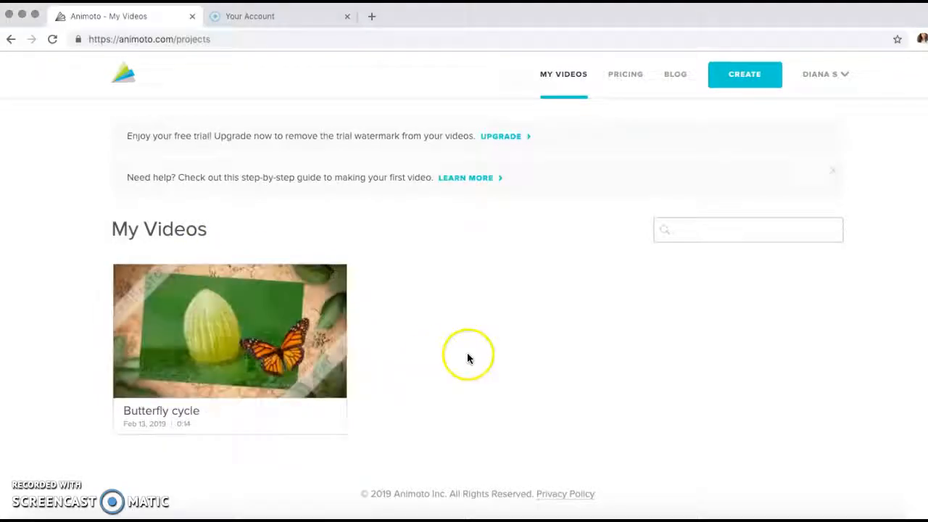
scroll(467, 352, "up", 2)
scroll(467, 356, "up", 1)
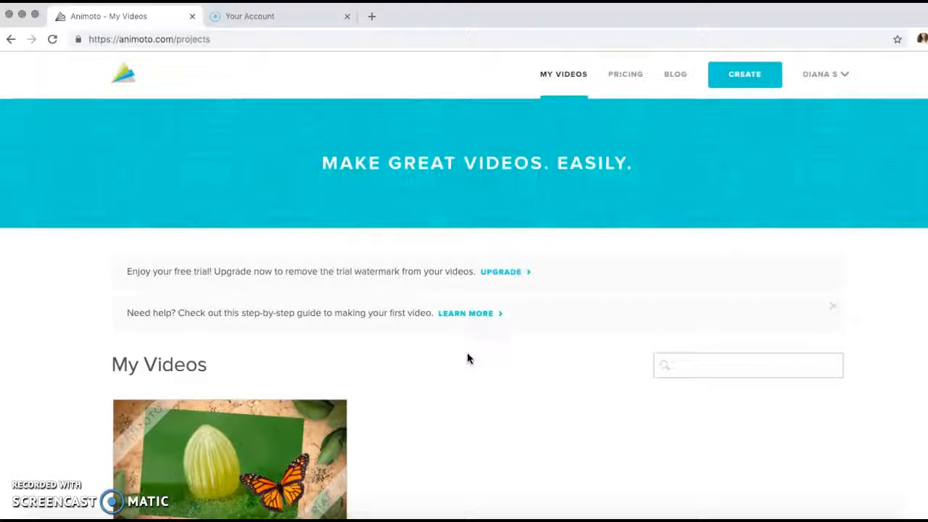
scroll(467, 352, "down", 2)
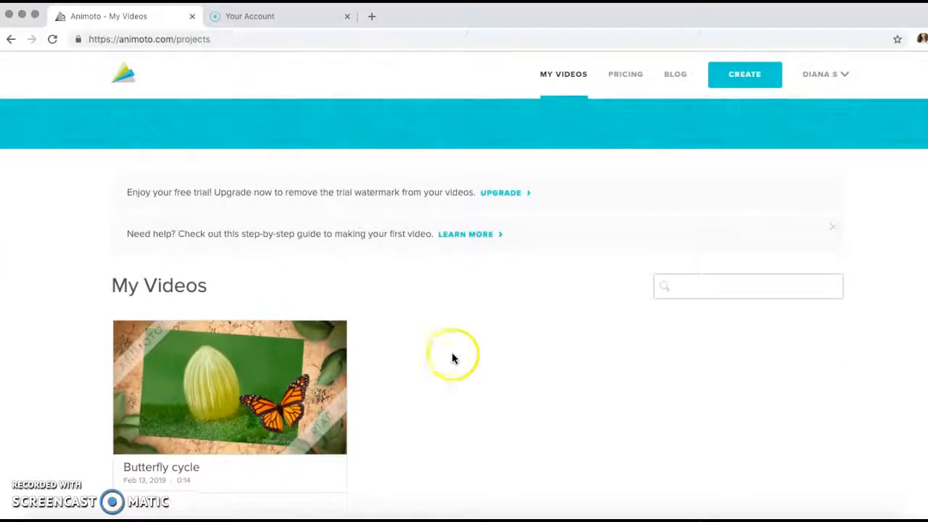